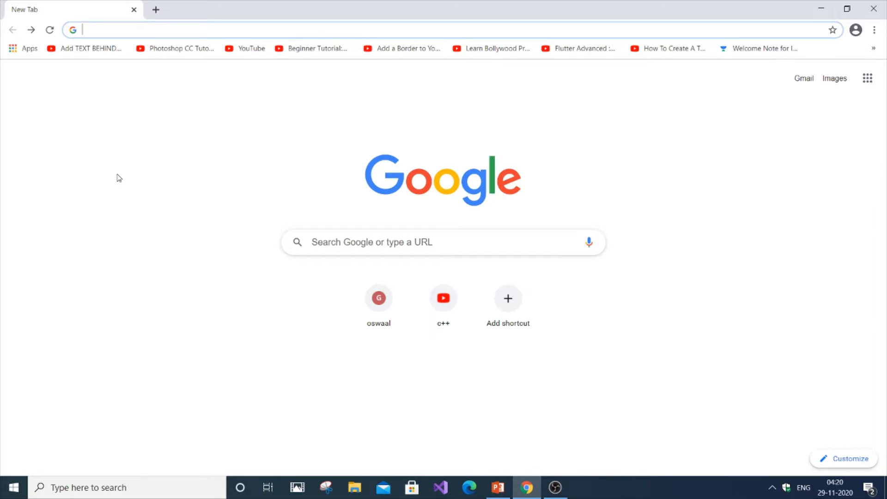
# Step: Return to the 'openboard whiteboard' Google results and browse the openboard.ch home page
pyautogui.click(31, 30)
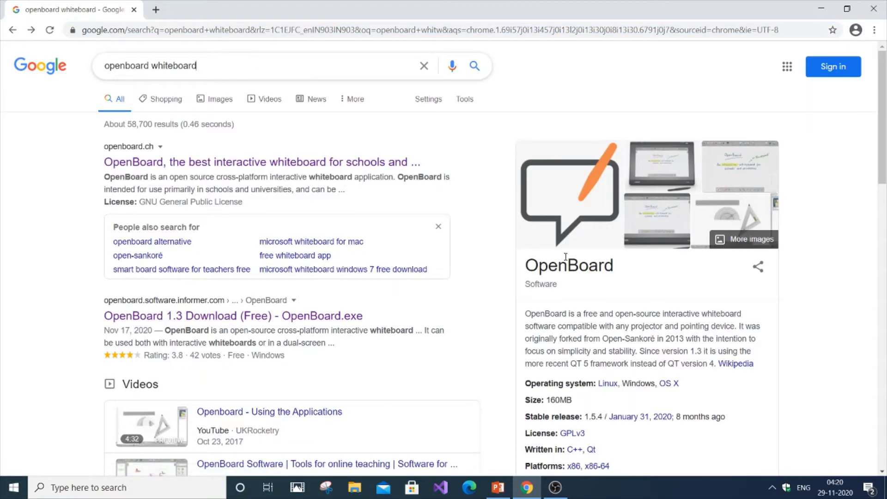
pyautogui.moveTo(583, 318); pyautogui.dragTo(636, 318)
pyautogui.click(493, 240)
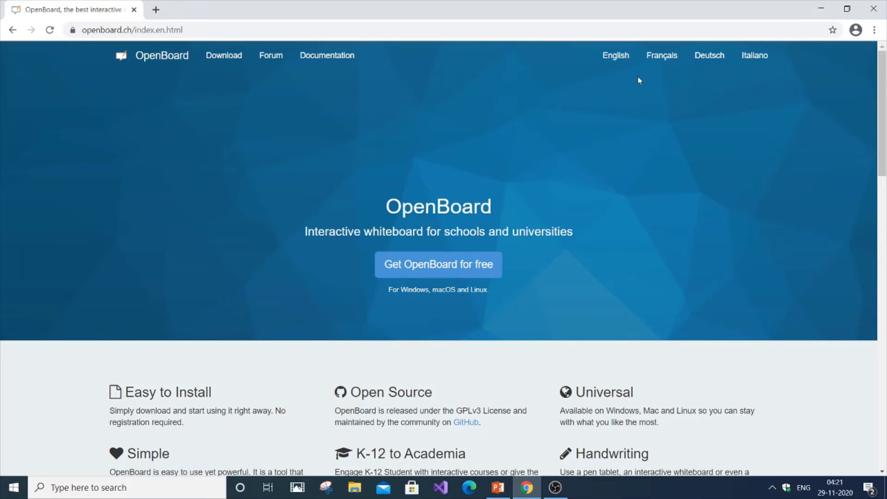
pyautogui.moveTo(881, 114); pyautogui.dragTo(881, 163)
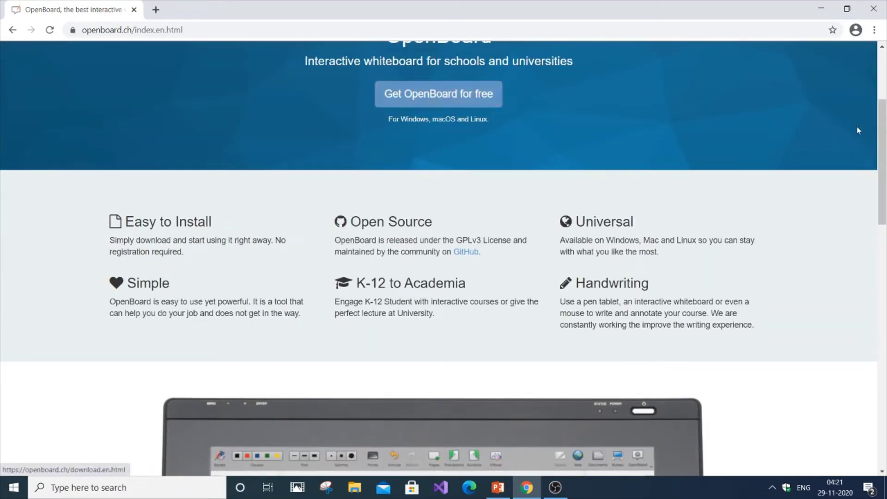
pyautogui.scroll(4, 429, 97)
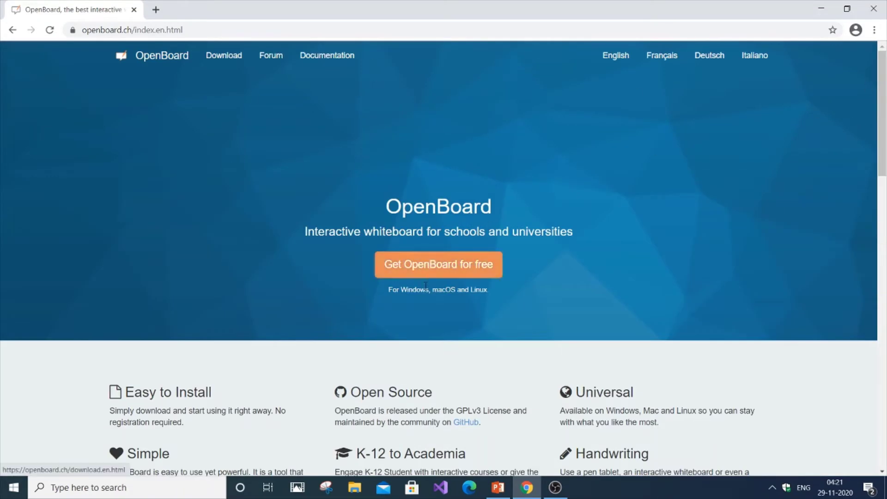
# Step: Download the OpenBoard for Windows installer from the site's Download page
pyautogui.click(224, 56)
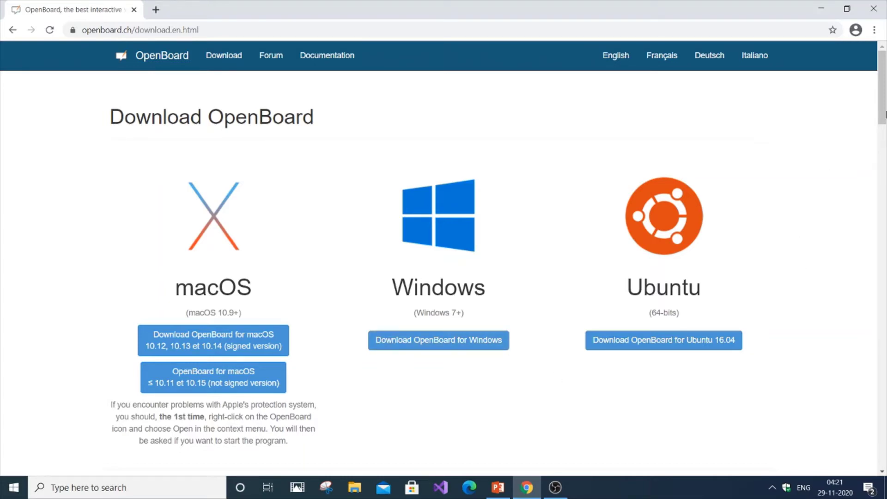
pyautogui.moveTo(885, 82); pyautogui.dragTo(881, 57)
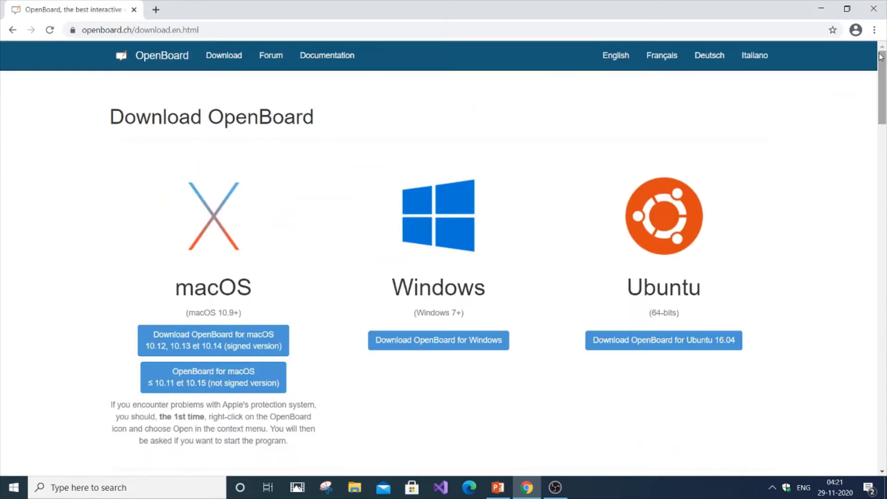
pyautogui.click(463, 343)
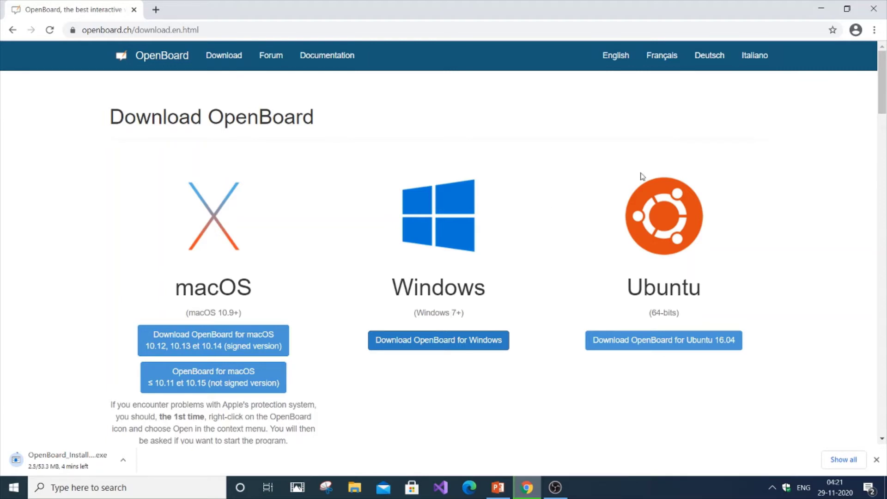
# Step: Glance at the Documentation page, then go back to the download page
pyautogui.click(322, 58)
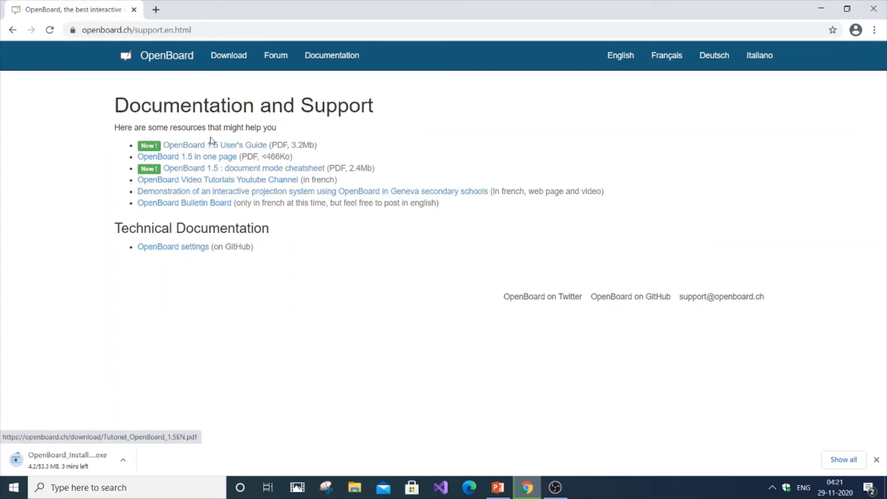
pyautogui.click(12, 29)
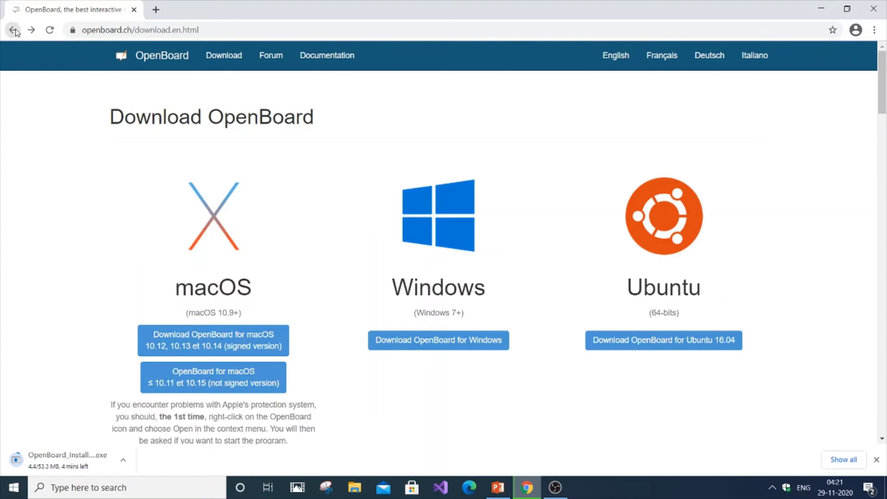
pyautogui.moveTo(882, 103); pyautogui.dragTo(876, 35)
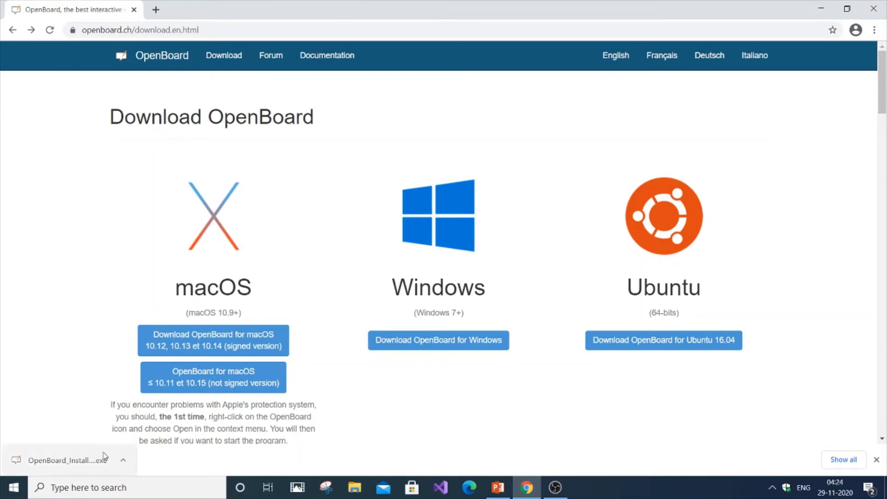
# Step: Run the downloaded OpenBoard installer and accept English as the setup language
pyautogui.click(121, 463)
pyautogui.click(135, 387)
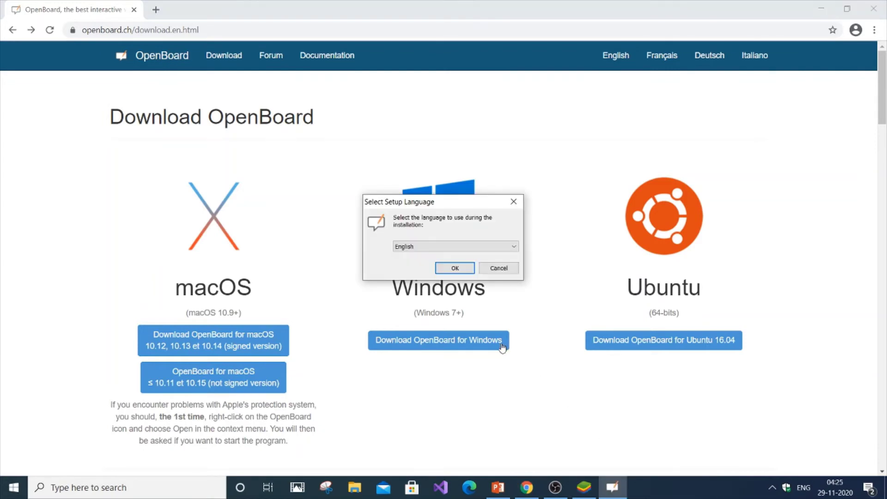
pyautogui.click(454, 268)
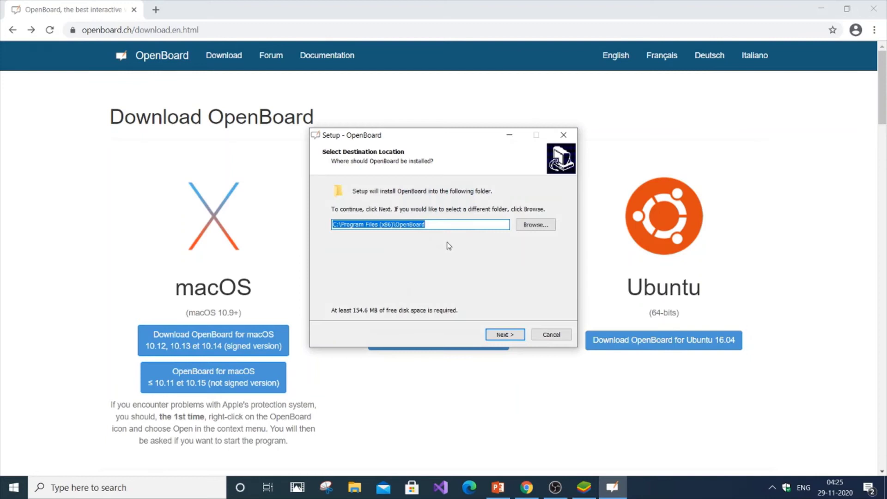
# Step: Install to C:\Program Files (x86)\OpenBoard with default folders and desktop shortcut, then launch OpenBoard
pyautogui.click(505, 334)
pyautogui.click(505, 334)
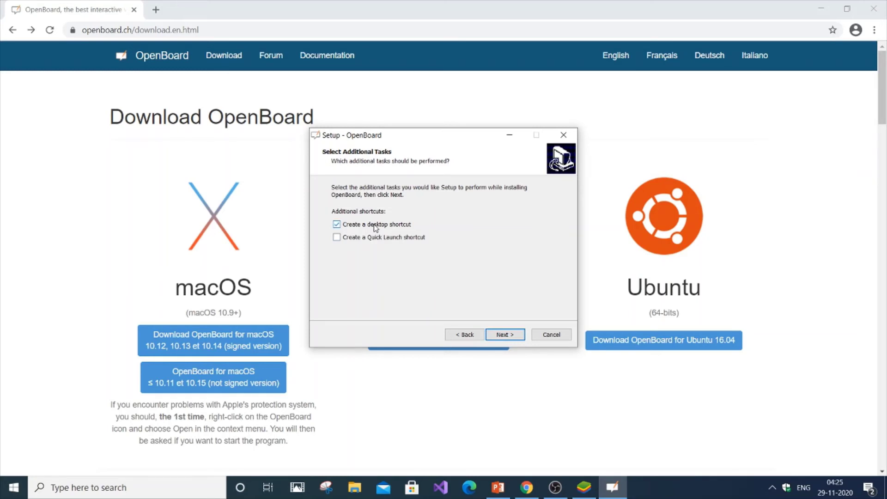
pyautogui.click(507, 334)
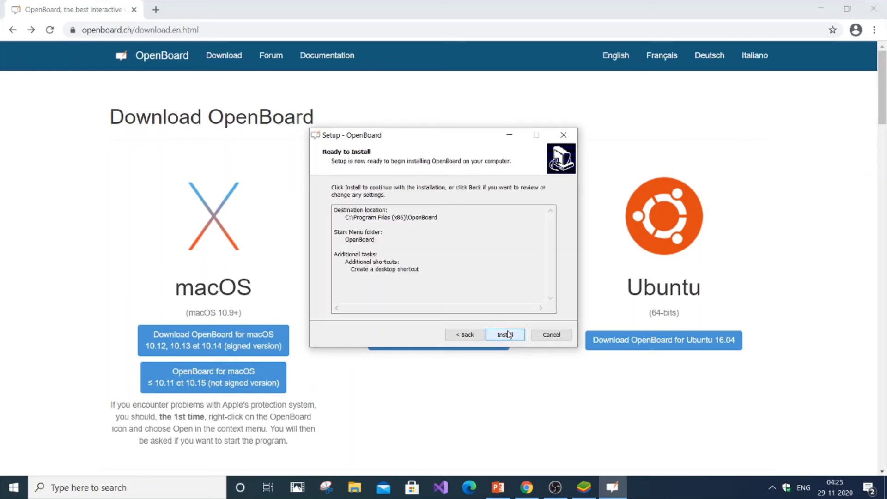
pyautogui.click(508, 334)
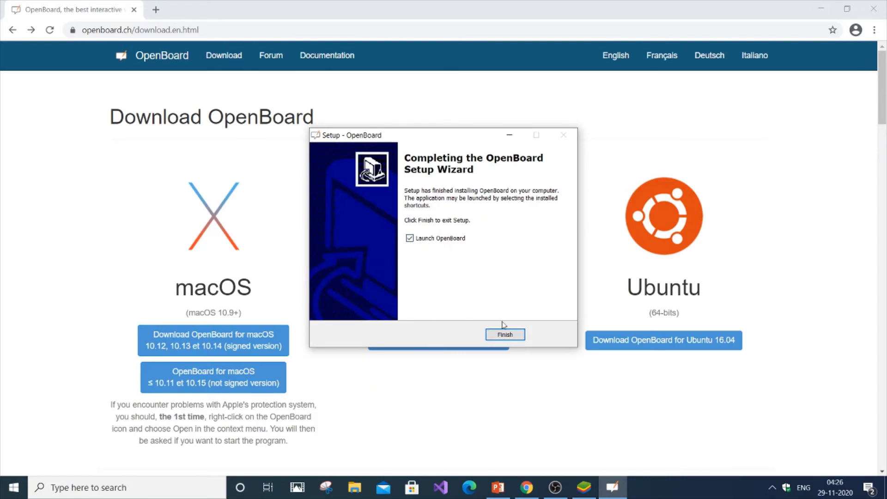
pyautogui.click(505, 339)
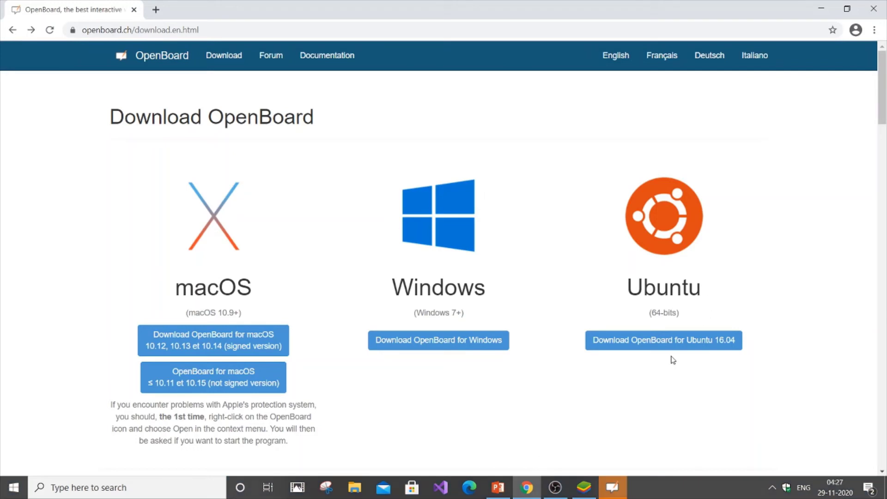
# Step: Bring OpenBoard forward, draw a blue pen line over the desktop, then return to the blank board
pyautogui.click(618, 486)
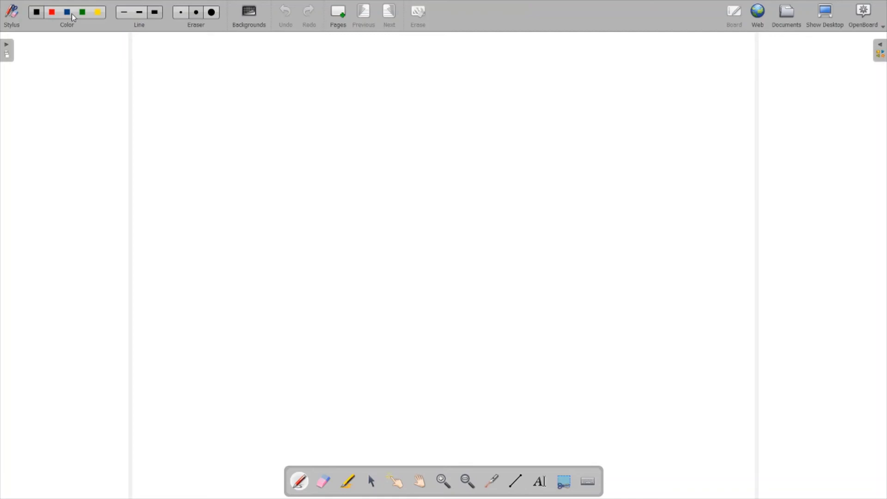
pyautogui.click(185, 12)
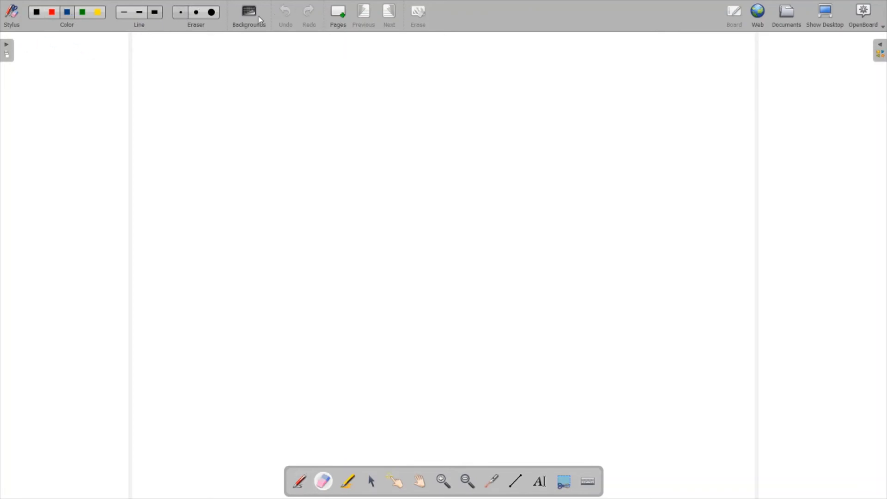
pyautogui.click(828, 23)
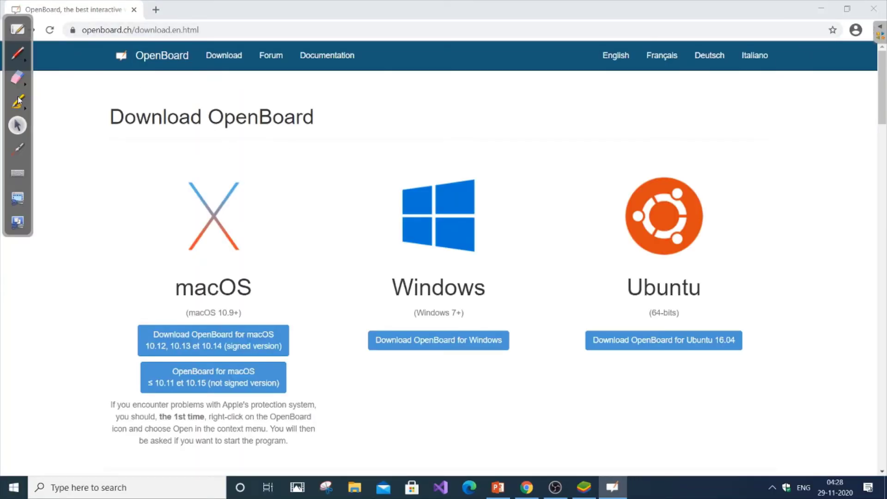
pyautogui.click(17, 53)
pyautogui.moveTo(118, 133); pyautogui.dragTo(172, 160)
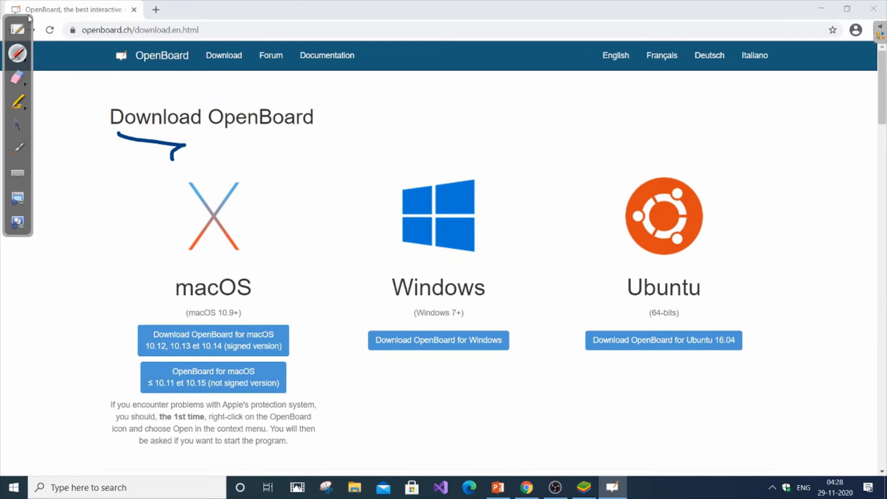
pyautogui.click(19, 29)
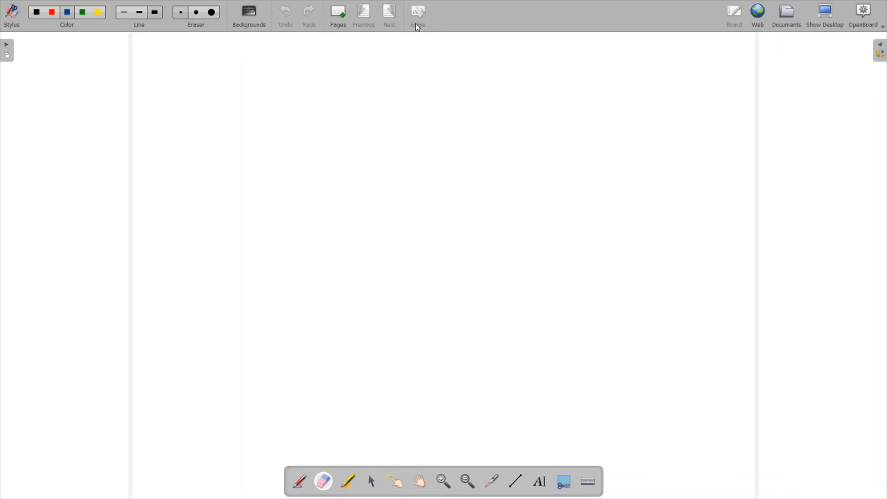
# Step: Toggle the drawing tools and main options, ending with the Pen tool selected
pyautogui.click(10, 24)
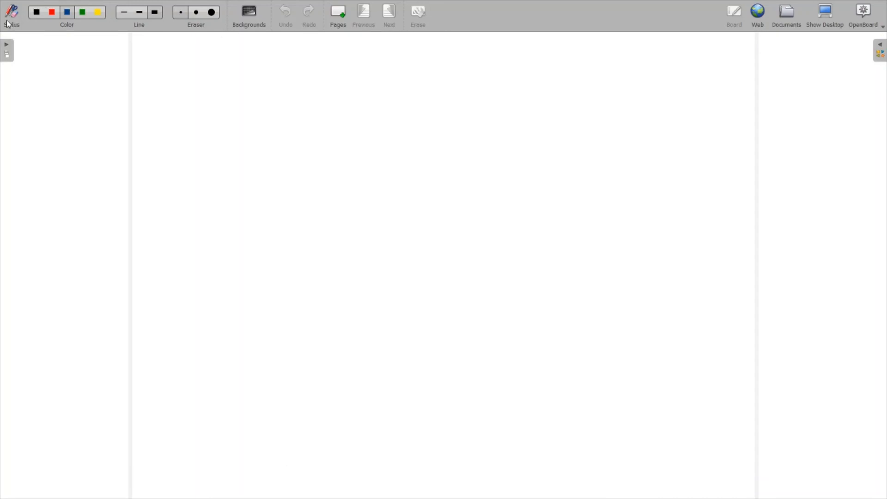
pyautogui.click(9, 22)
pyautogui.click(9, 20)
pyautogui.click(9, 19)
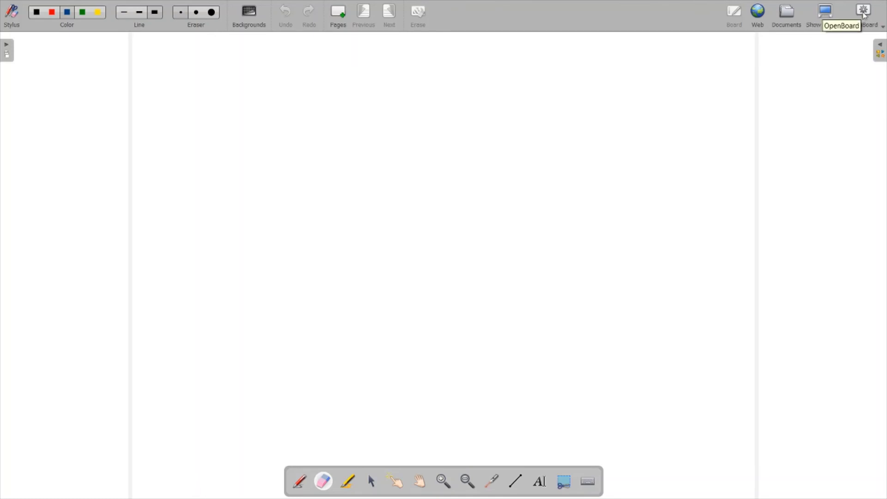
pyautogui.click(864, 14)
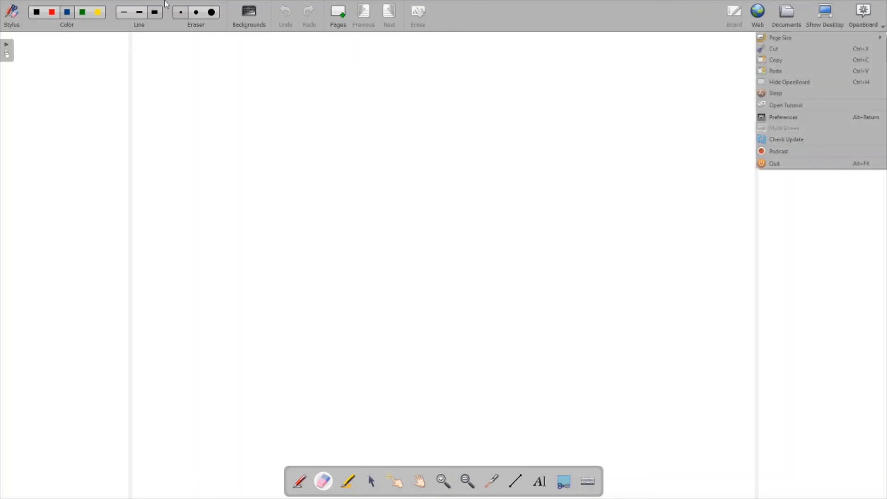
pyautogui.click(33, 15)
# Step: Write 'Hello' in black pen across the page, then rub it out with the eraser
pyautogui.click(219, 108)
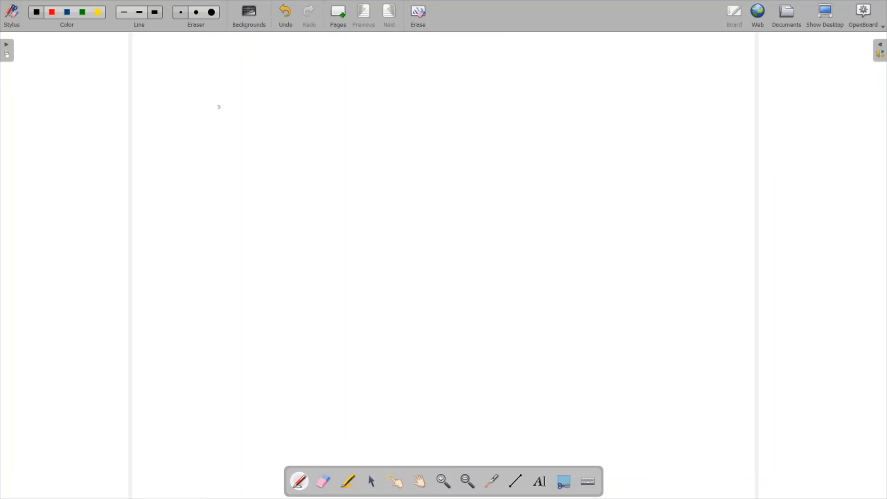
pyautogui.moveTo(223, 108); pyautogui.dragTo(223, 183)
pyautogui.moveTo(277, 119); pyautogui.dragTo(288, 184)
pyautogui.moveTo(215, 152); pyautogui.dragTo(295, 144)
pyautogui.moveTo(294, 183)
pyautogui.mouseDown()
pyautogui.moveTo(383, 136)
pyautogui.moveTo(479, 197)
pyautogui.moveTo(506, 192)
pyautogui.moveTo(531, 142)
pyautogui.mouseUp()
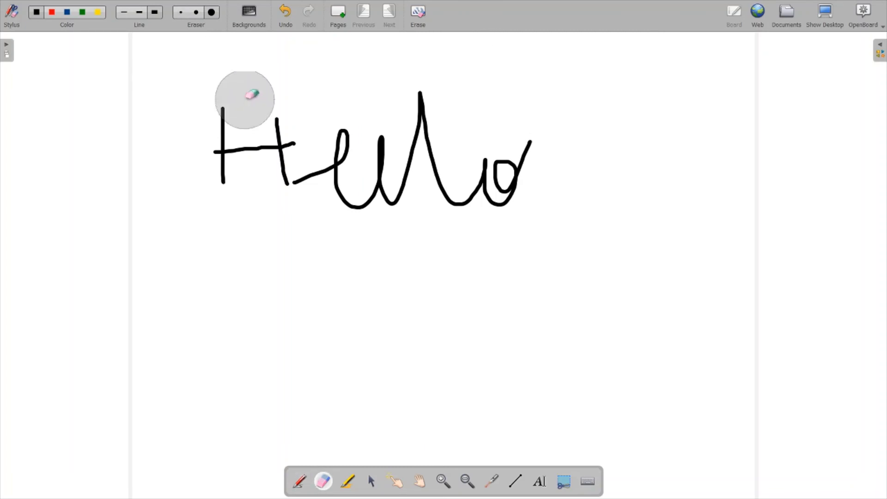
pyautogui.moveTo(245, 100)
pyautogui.mouseDown()
pyautogui.moveTo(287, 153)
pyautogui.moveTo(448, 156)
pyautogui.moveTo(490, 171)
pyautogui.moveTo(340, 179)
pyautogui.moveTo(358, 136)
pyautogui.mouseUp()
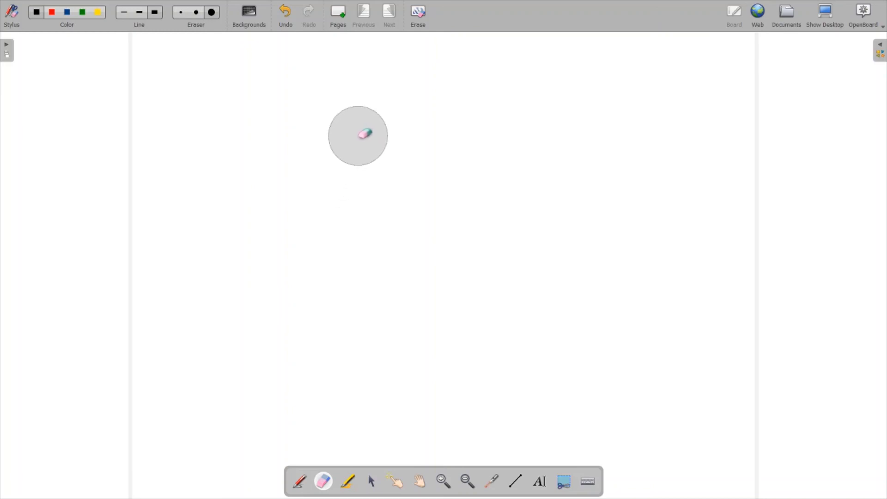